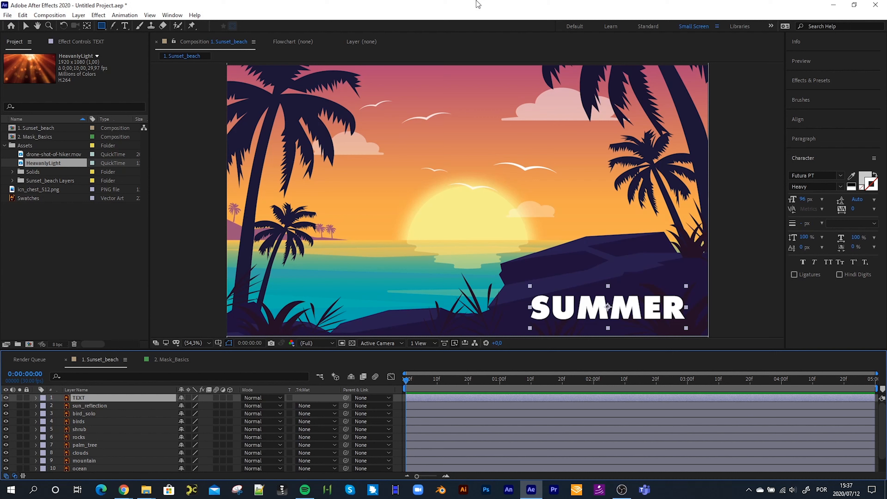
Enlarge the timeline area until all twelve layers of the Sunset_beach composition fit in it, and select the TEXT layer.
{"action": "left_click", "coordinate": [68, 245]}
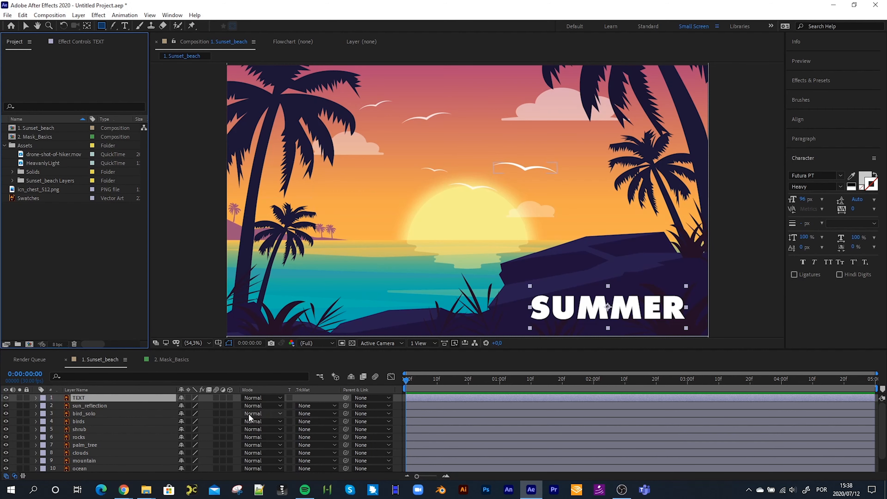
{"action": "left_click_drag", "start_coordinate": [358, 351], "coordinate": [358, 293]}
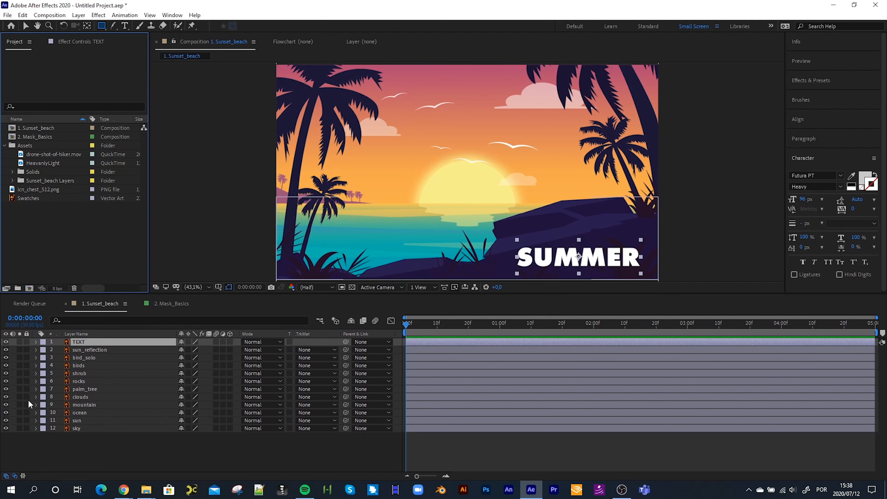
{"action": "left_click_drag", "start_coordinate": [137, 341], "coordinate": [235, 315]}
{"action": "left_click", "coordinate": [79, 364]}
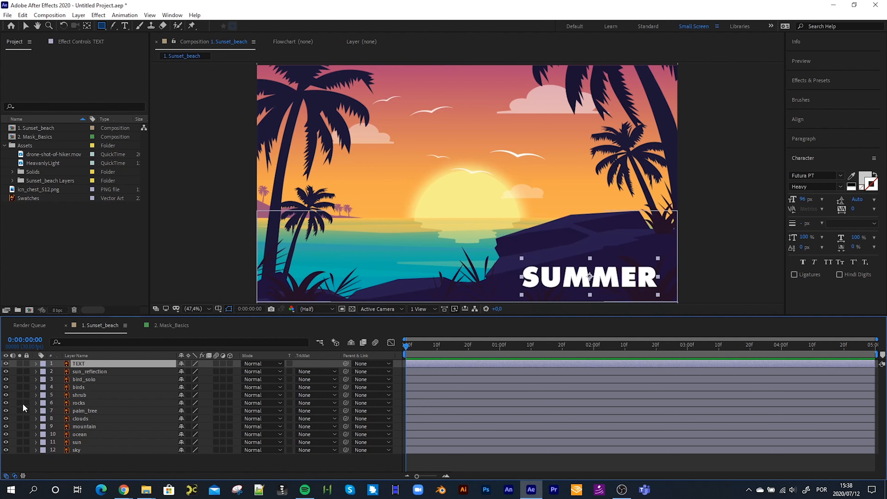
Solo the shrub layer to view it alone, and turn its solo off again.
{"action": "key", "text": "v"}
{"action": "left_click", "coordinate": [19, 394]}
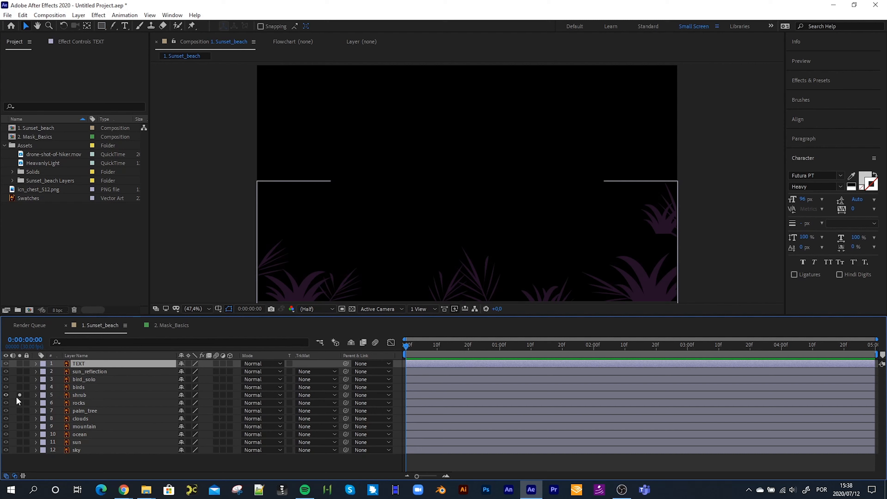
{"action": "left_click", "coordinate": [19, 395]}
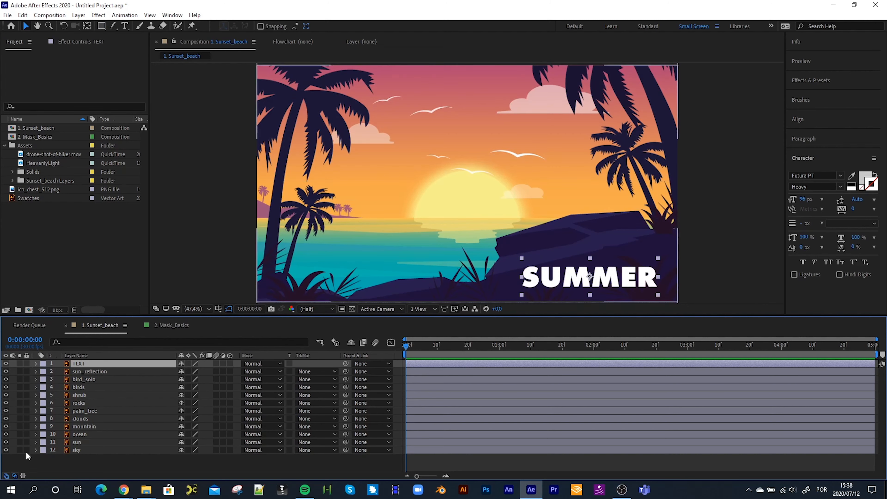
Lock the birds layer, try to select it, and unlock it again.
{"action": "left_click", "coordinate": [25, 387]}
{"action": "left_click", "coordinate": [84, 395]}
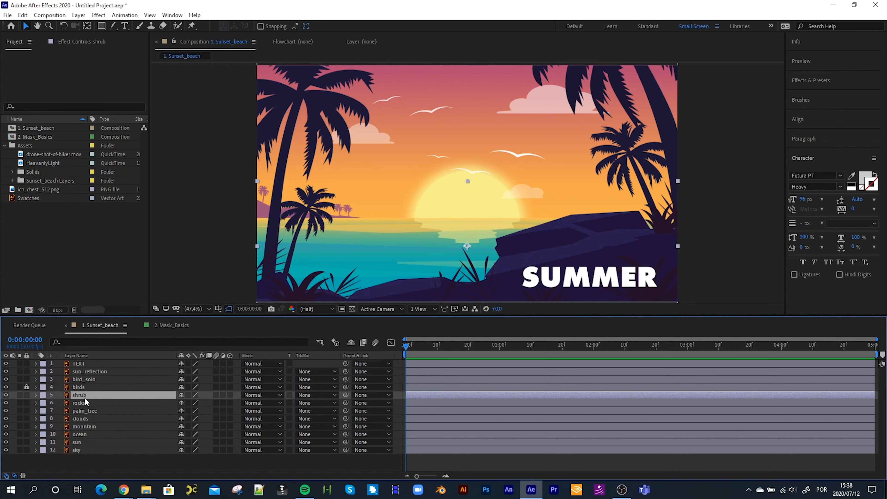
{"action": "left_click", "coordinate": [84, 387]}
{"action": "left_click", "coordinate": [26, 388]}
Give the ocean, sun and sky layers a teal label colour and the TEXT layer a pink one.
{"action": "left_click", "coordinate": [80, 435]}
{"action": "left_click", "coordinate": [76, 450], "text": "shift"}
{"action": "left_click", "coordinate": [43, 435]}
{"action": "left_click", "coordinate": [66, 407]}
{"action": "left_click", "coordinate": [43, 364]}
{"action": "left_click", "coordinate": [66, 327]}
Rename the TEXT layer as SUMMER TEXT.
{"action": "left_click", "coordinate": [81, 364]}
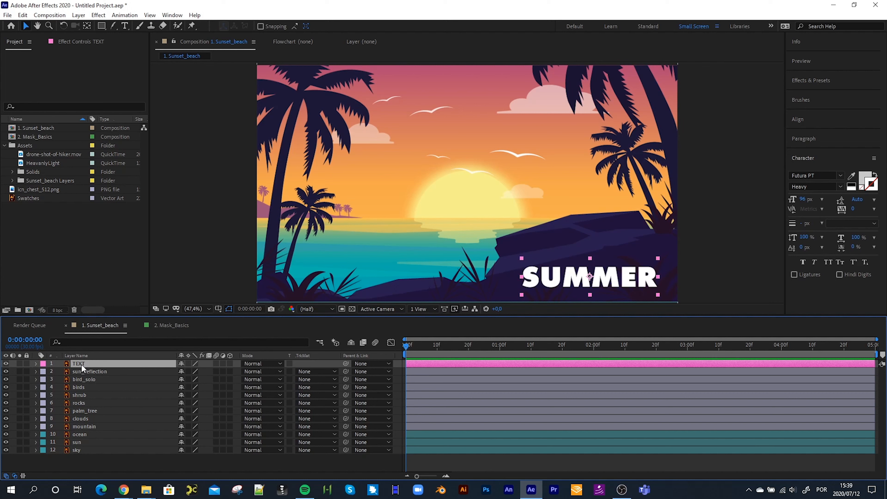
{"action": "key", "text": "Return"}
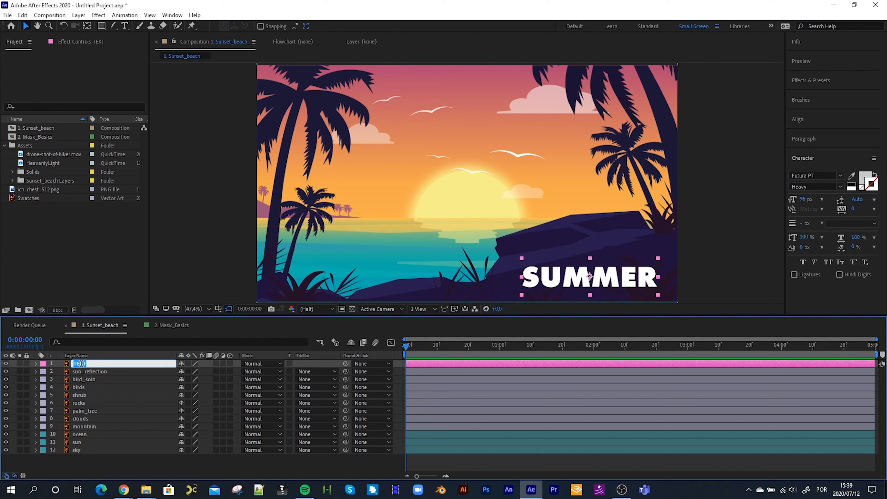
{"action": "key", "text": "Home"}
{"action": "type", "text": "AUMMER"}
{"action": "key", "text": "BackSpace"}
{"action": "key", "text": "BackSpace"}
{"action": "key", "text": "BackSpace"}
{"action": "key", "text": "BackSpace"}
{"action": "key", "text": "BackSpace"}
{"action": "key", "text": "BackSpace"}
{"action": "type", "text": "SUMMER"}
{"action": "key", "text": "Return"}
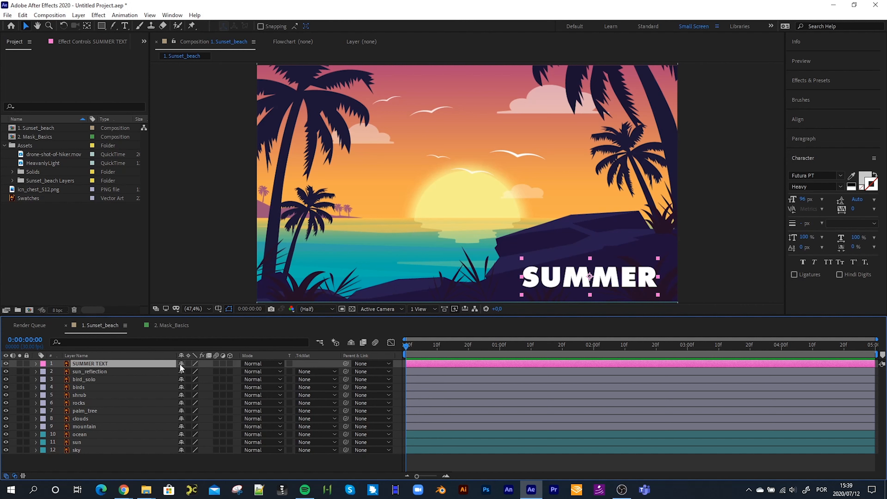
Mark the SUMMER TEXT, sun_reflection, bird_solo and birds layers as shy and hide all shy layers.
{"action": "left_click_drag", "start_coordinate": [179, 363], "coordinate": [179, 386]}
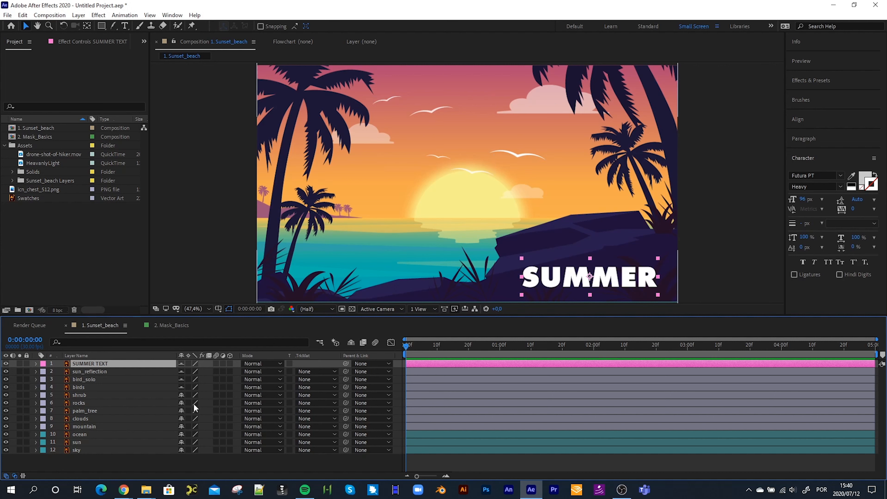
{"action": "left_click", "coordinate": [181, 364]}
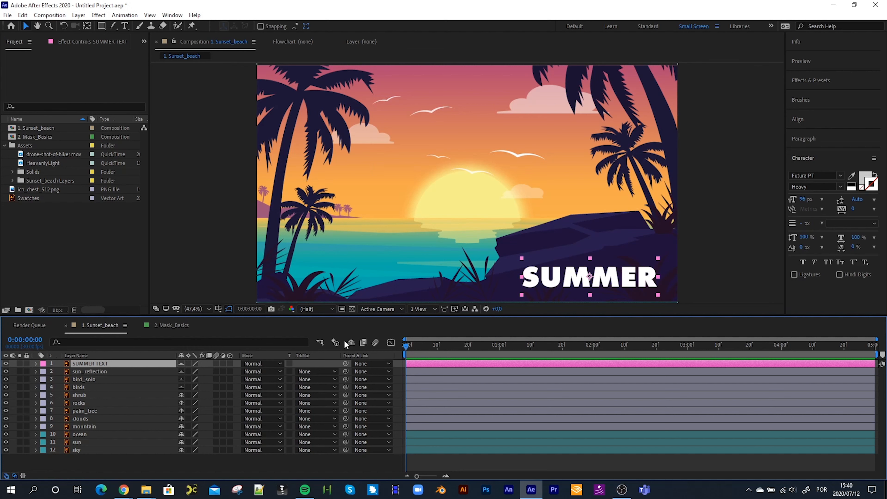
{"action": "left_click", "coordinate": [351, 342]}
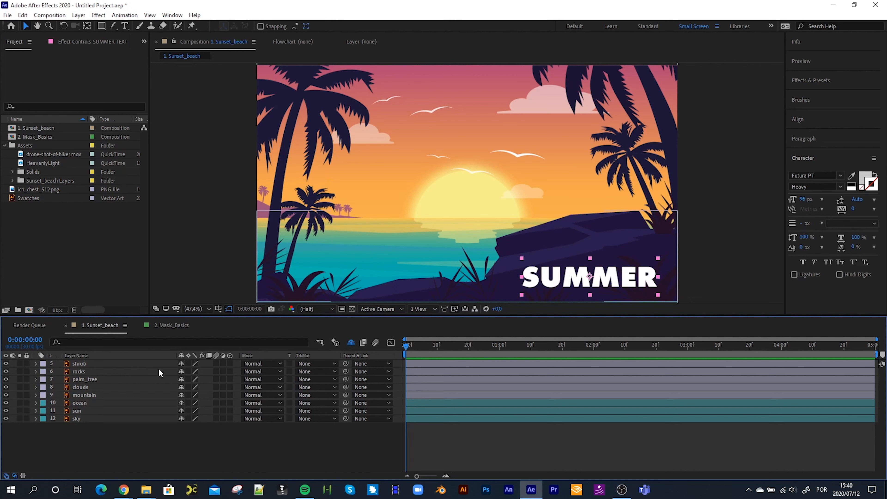
Show the shy layers again and remove the shy setting from the first four layers.
{"action": "left_click", "coordinate": [351, 343]}
{"action": "left_click_drag", "start_coordinate": [182, 386], "coordinate": [180, 364]}
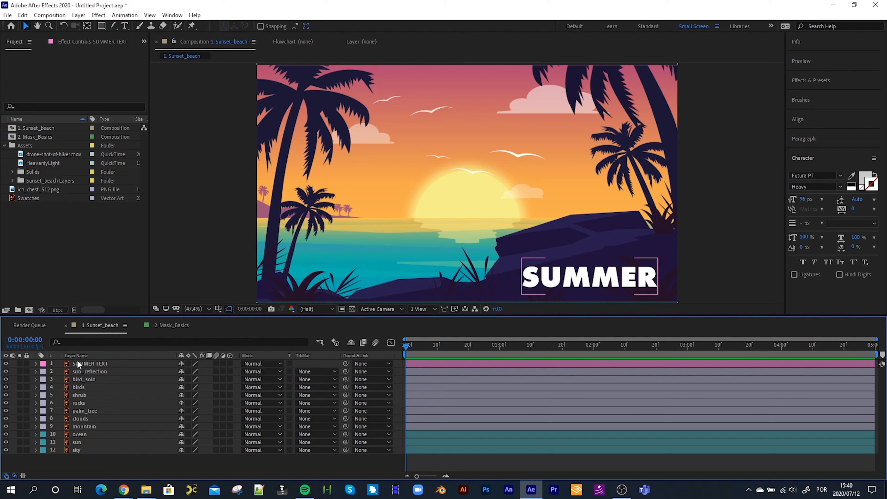
Add icn_chest_512.png to the composition in front of the sunset and enlarge it to about 319 %.
{"action": "left_click_drag", "start_coordinate": [35, 189], "coordinate": [428, 192]}
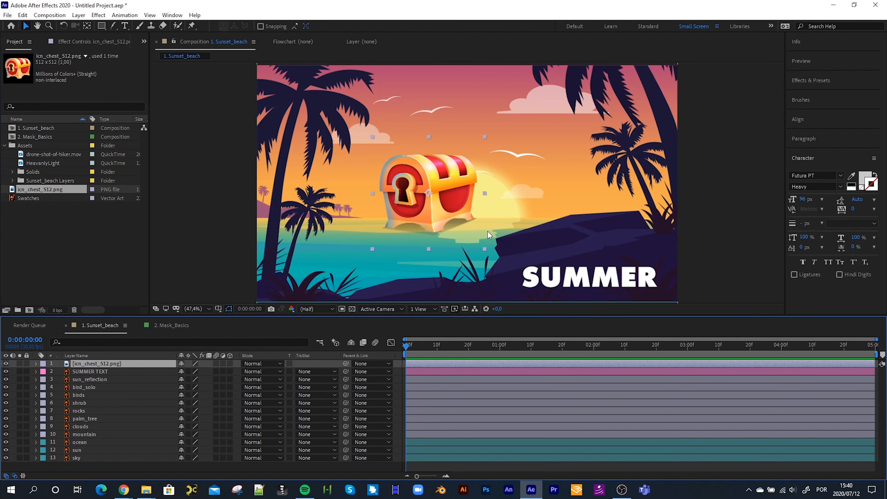
{"action": "left_click_drag", "start_coordinate": [484, 248], "coordinate": [607, 384]}
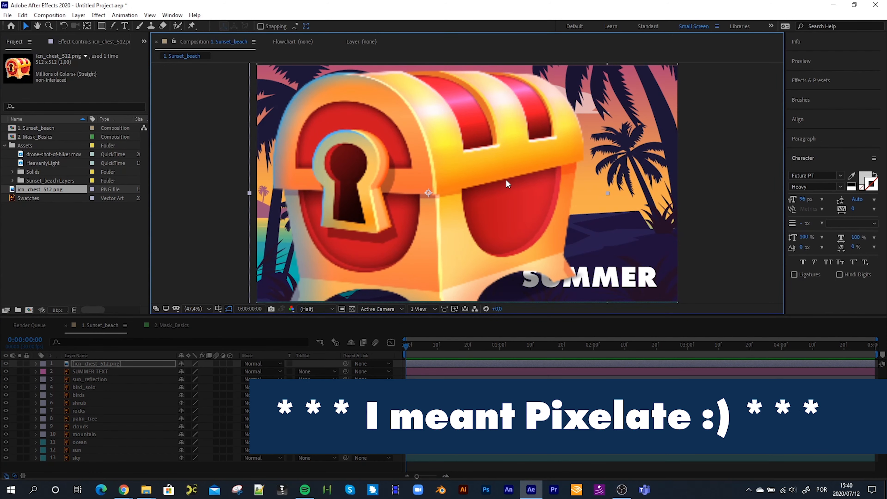
{"action": "scroll", "coordinate": [439, 221], "scroll_direction": "down", "scroll_amount": 2}
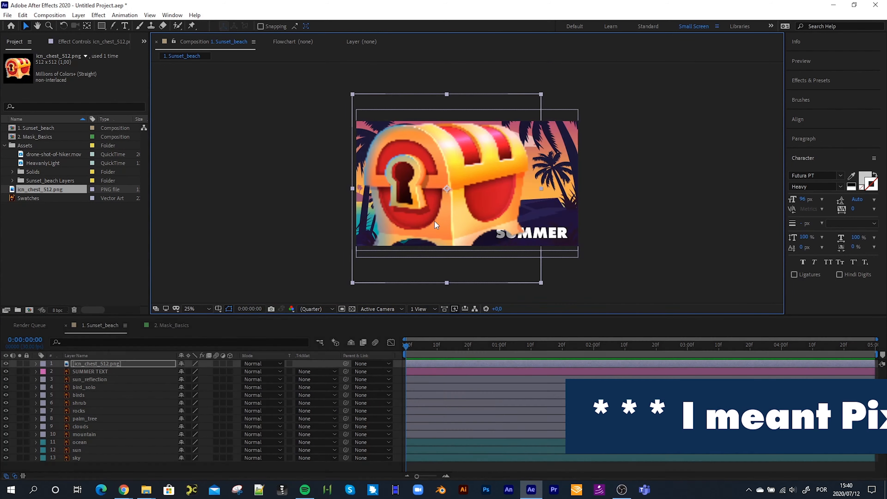
Examine the enlarged chest image up close, reveal its scale property and hide the chest layer.
{"action": "scroll", "coordinate": [471, 219], "scroll_direction": "up", "scroll_amount": 2}
{"action": "scroll", "coordinate": [470, 218], "scroll_direction": "up", "scroll_amount": 2}
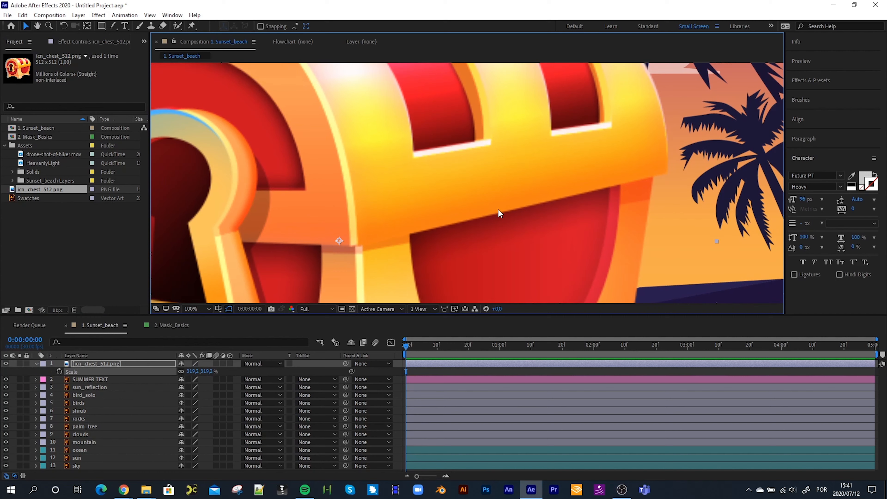
{"action": "left_click", "coordinate": [5, 364]}
{"action": "key", "text": "s"}
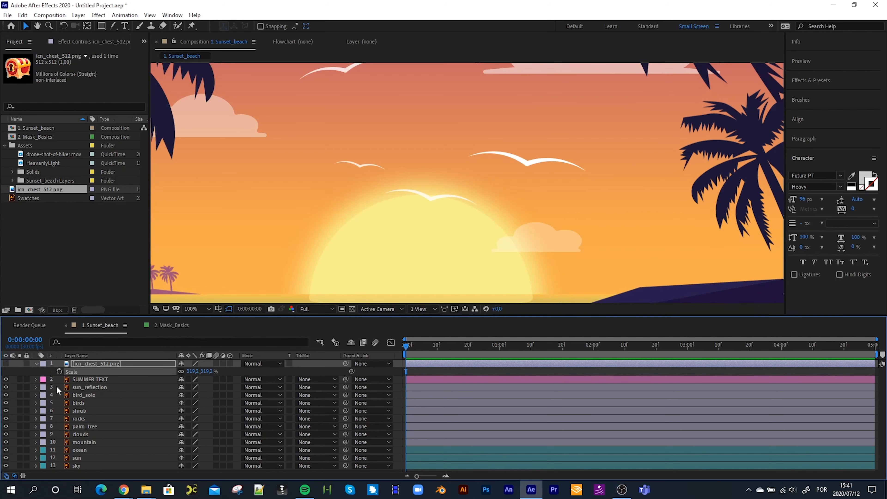
Scale the bird_solo layer up to about 898 % and turn on its continuous rasterization.
{"action": "left_click", "coordinate": [526, 166]}
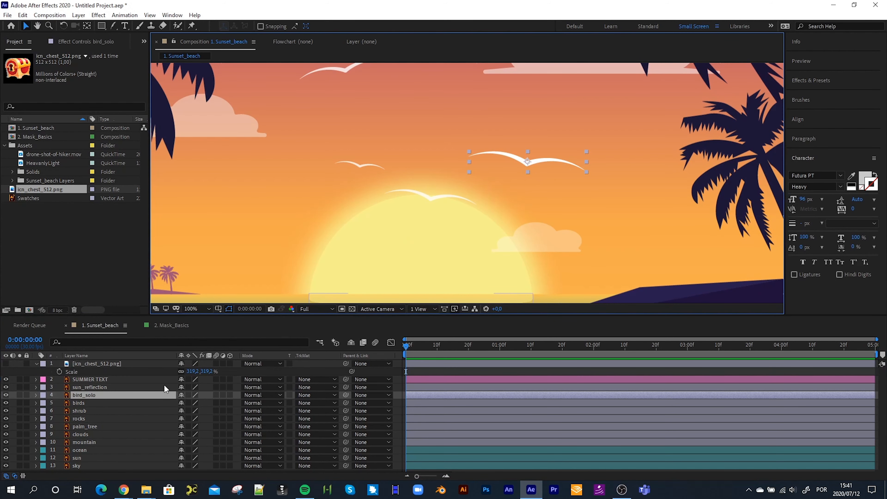
{"action": "key", "text": "s"}
{"action": "left_click_drag", "start_coordinate": [192, 402], "coordinate": [538, 378]}
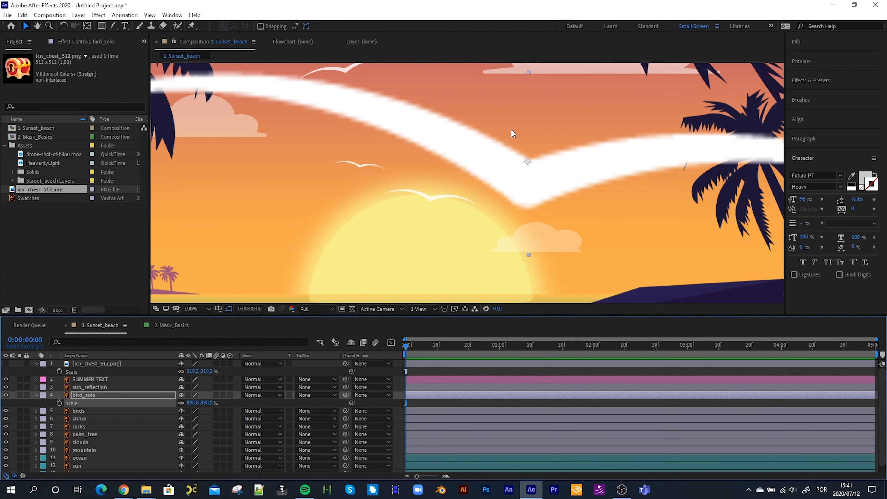
{"action": "left_click", "coordinate": [188, 395]}
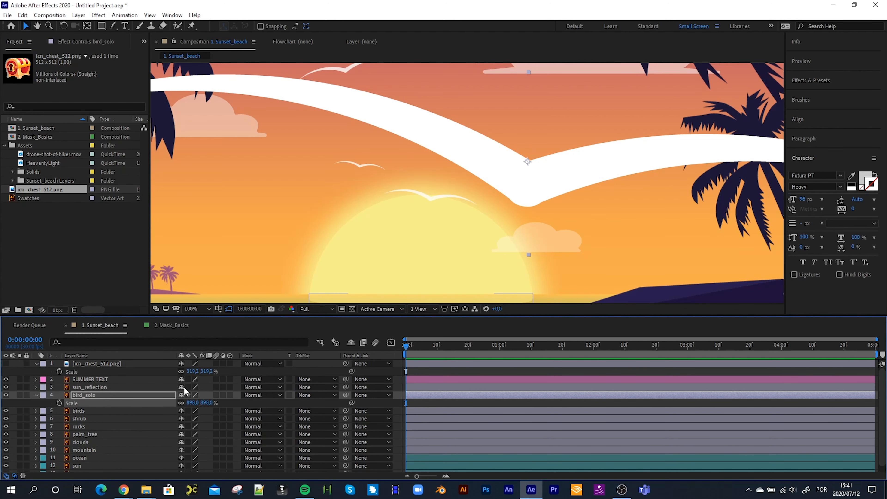
Undo the rasterization and scaling of the bird_solo layer and collapse its properties.
{"action": "key", "text": "ctrl+z"}
{"action": "key", "text": "ctrl+z"}
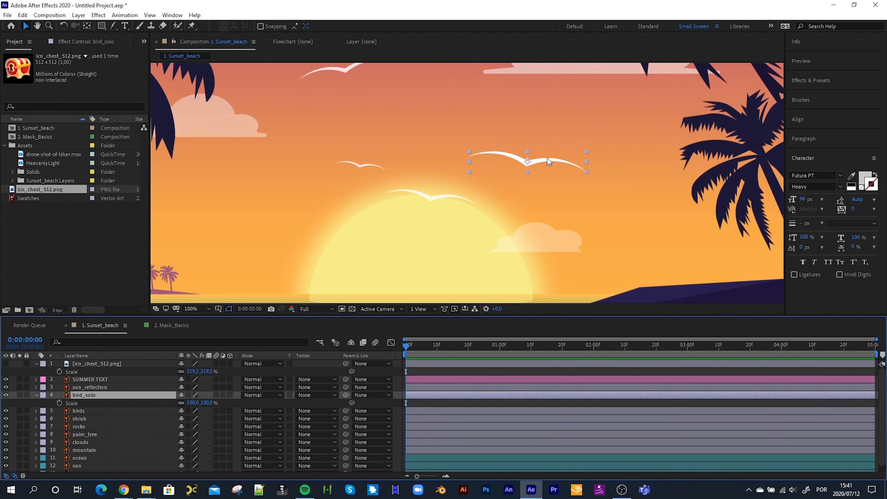
{"action": "scroll", "coordinate": [548, 158], "scroll_direction": "down", "scroll_amount": 1}
{"action": "left_click_drag", "start_coordinate": [484, 215], "coordinate": [484, 178]}
{"action": "key", "text": "v"}
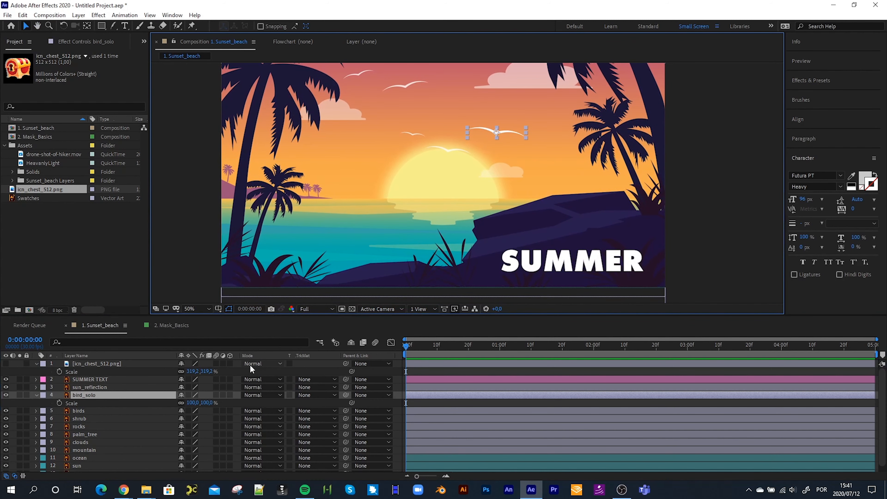
{"action": "left_click", "coordinate": [36, 395]}
Insert the HeavenlyLight clip between the sun and sky layers and set its rotation to 180°.
{"action": "left_click_drag", "start_coordinate": [44, 163], "coordinate": [135, 454]}
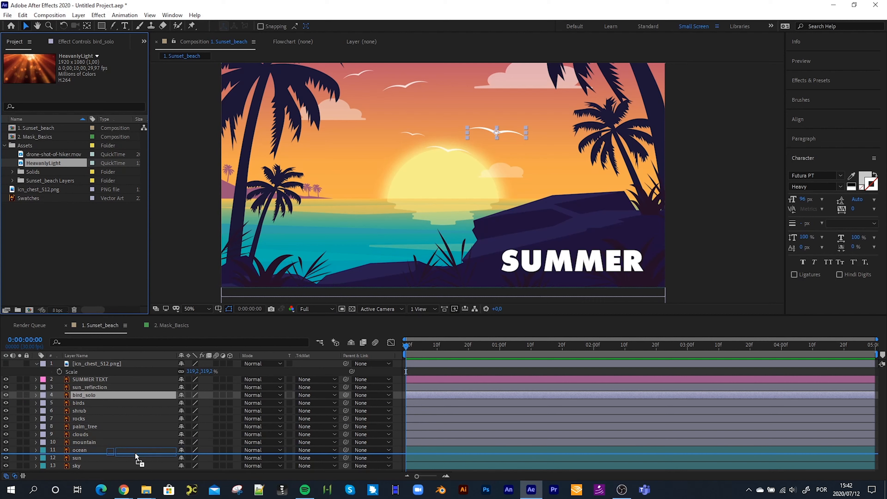
{"action": "left_click_drag", "start_coordinate": [136, 455], "coordinate": [136, 460]}
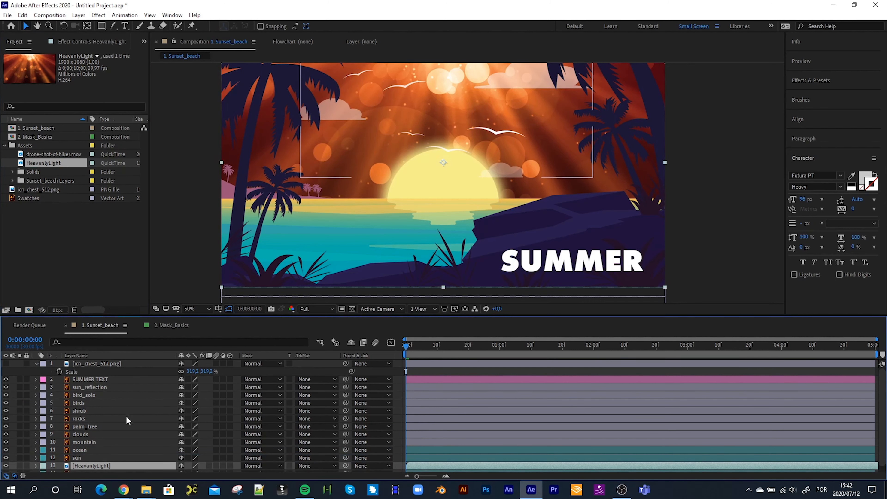
{"action": "left_click", "coordinate": [35, 466]}
{"action": "scroll", "coordinate": [125, 430], "scroll_direction": "down", "scroll_amount": 2}
{"action": "left_click", "coordinate": [44, 428]}
{"action": "left_click", "coordinate": [193, 460]}
{"action": "type", "text": "180"}
{"action": "key", "text": "Return"}
{"action": "scroll", "coordinate": [467, 167], "scroll_direction": "down", "scroll_amount": 2}
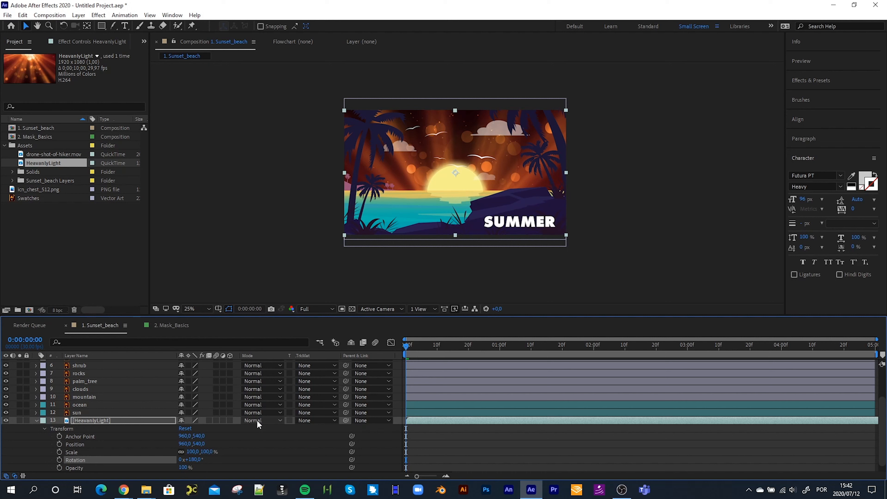
Try the Multiply blend mode on the HeavenlyLight layer, and set its mode to Add.
{"action": "left_click", "coordinate": [257, 421]}
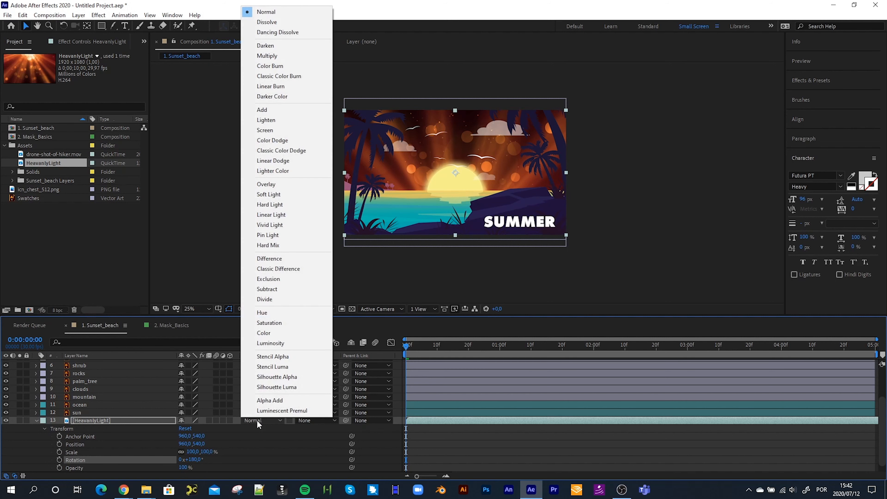
{"action": "left_click", "coordinate": [266, 56]}
{"action": "left_click", "coordinate": [262, 420]}
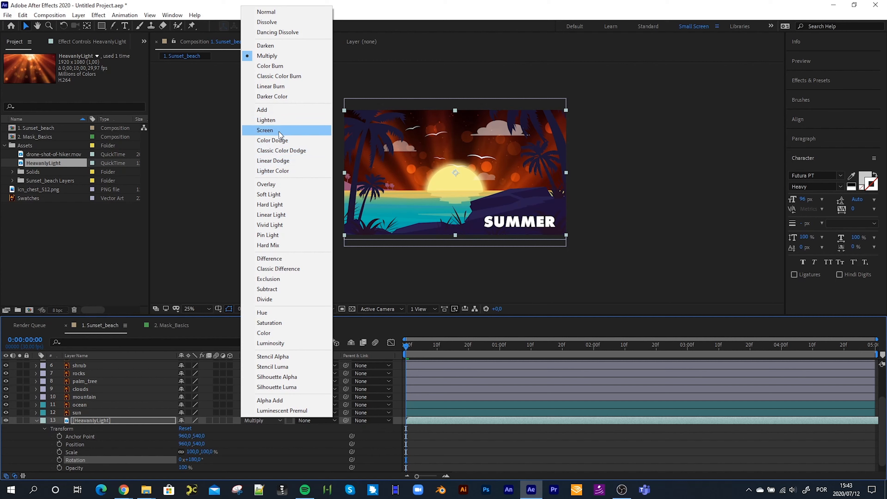
{"action": "left_click", "coordinate": [276, 111]}
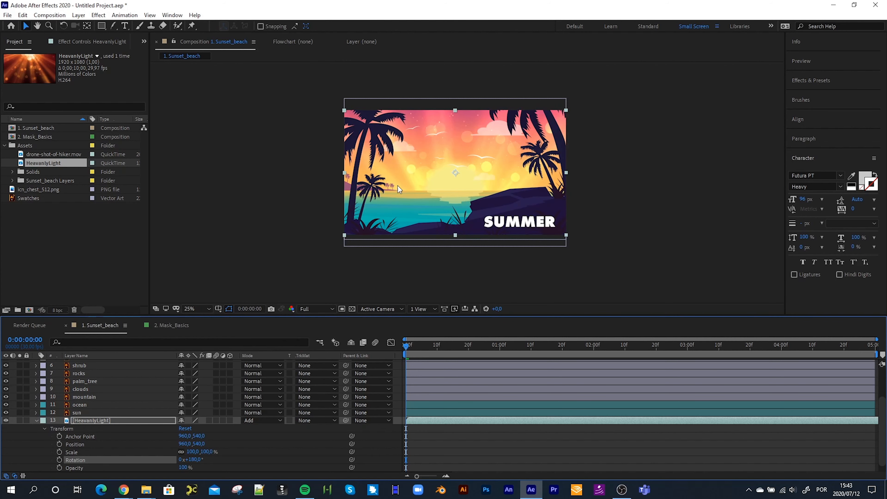
{"action": "key", "text": "period"}
{"action": "left_click", "coordinate": [262, 420]}
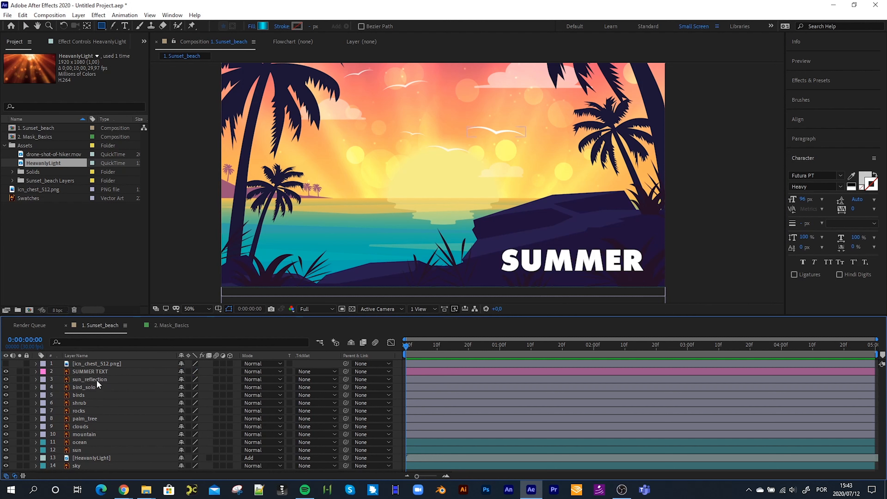
Draw a rectangular mask on the mountain layer around the island and its small palm trees.
{"action": "left_click", "coordinate": [85, 373]}
{"action": "left_click", "coordinate": [85, 379]}
{"action": "left_click", "coordinate": [92, 450]}
{"action": "left_click", "coordinate": [84, 435]}
{"action": "mouse_move", "coordinate": [312, 162]}
{"action": "left_mouse_down"}
{"action": "mouse_move", "coordinate": [483, 218]}
{"action": "mouse_move", "coordinate": [247, 210]}
{"action": "mouse_move", "coordinate": [380, 212]}
{"action": "left_mouse_up"}
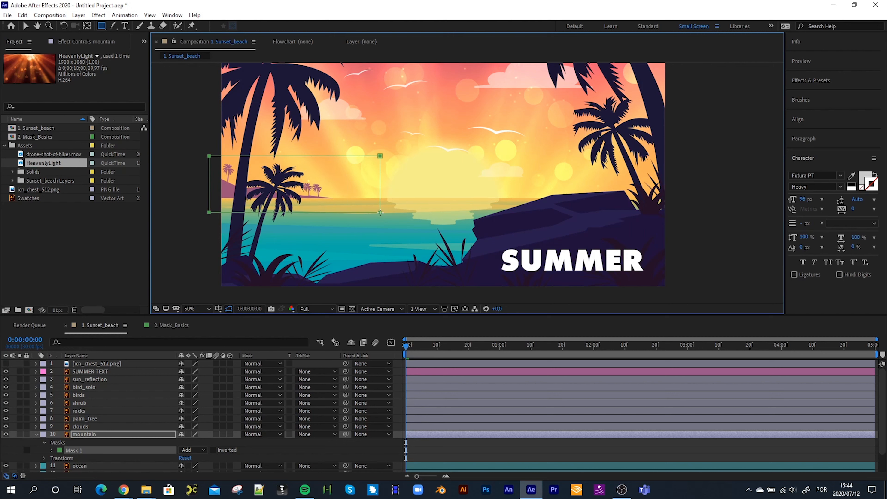
Draw a wide rectangle shape over the SUMMER title with a 2 px stroke, and open its stroke options.
{"action": "left_click_drag", "start_coordinate": [478, 234], "coordinate": [654, 279]}
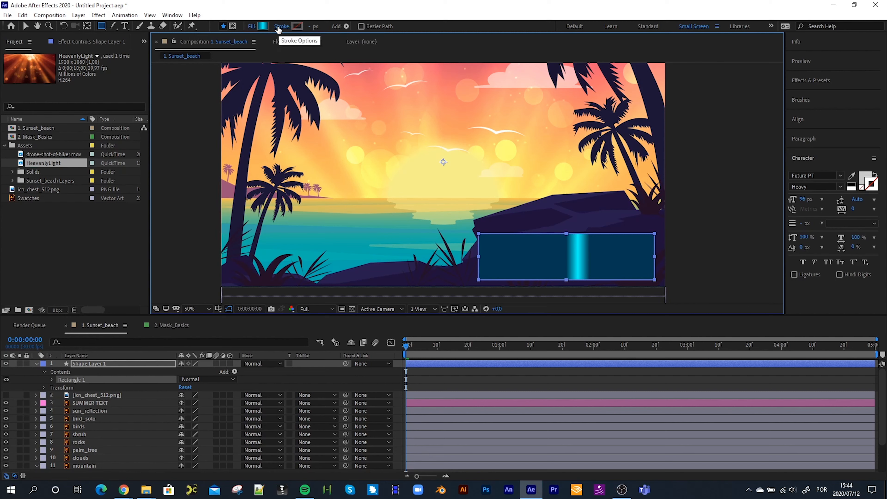
{"action": "left_click", "coordinate": [298, 27]}
{"action": "left_click", "coordinate": [236, 162]}
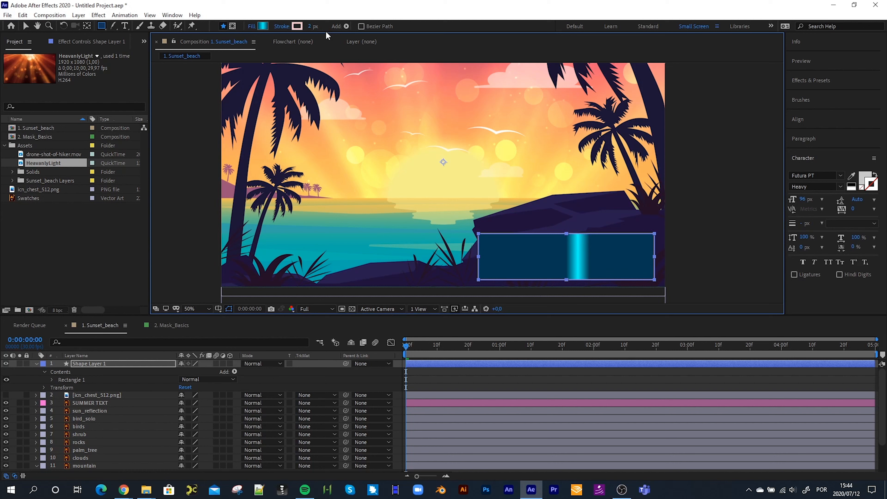
{"action": "left_click", "coordinate": [280, 25]}
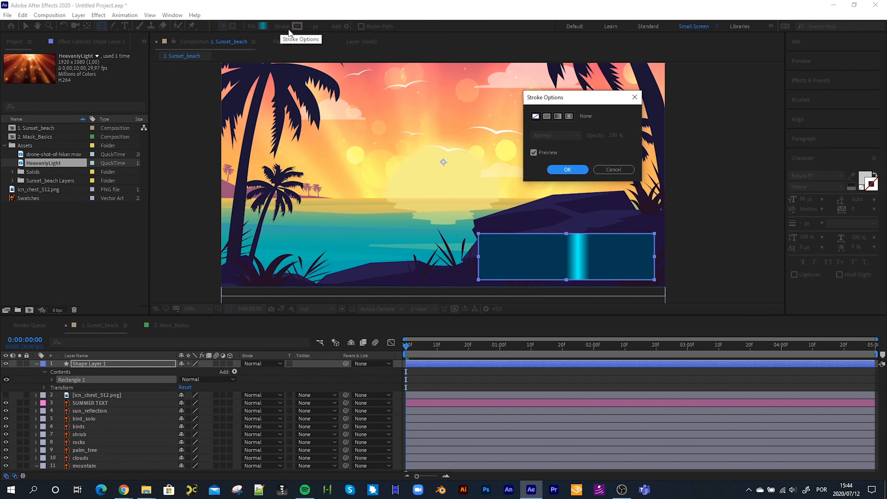